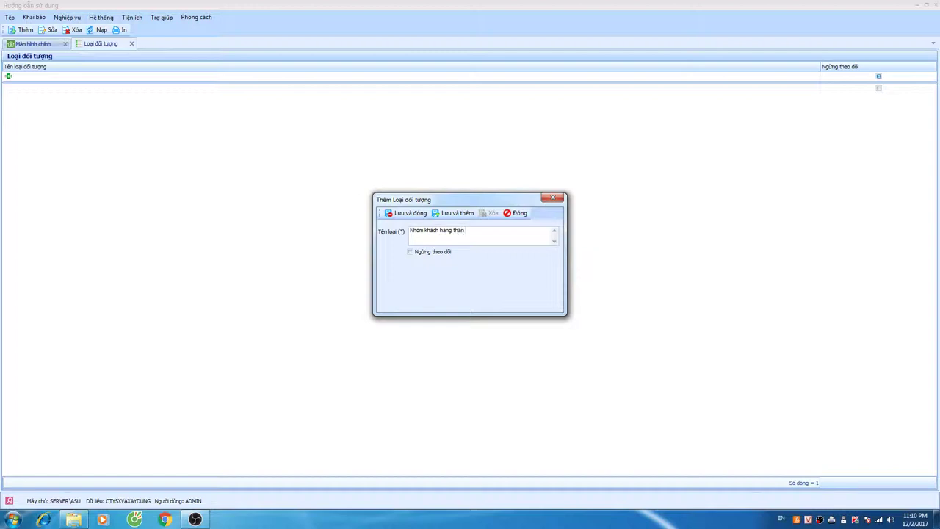
# - Save the object type "Nhóm khách hàng thân quen" and open the Khách hàng, nhà cung cấp list
pyautogui.click(410, 213)
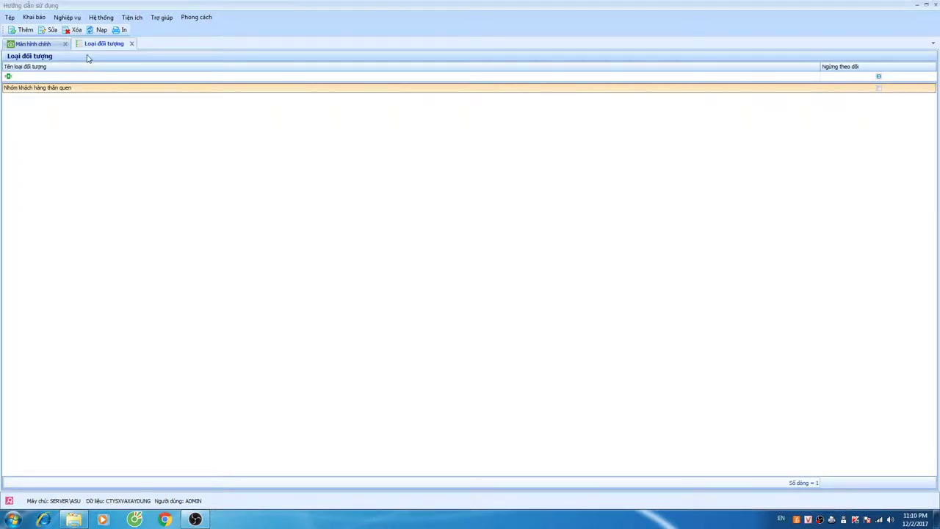
pyautogui.click(131, 43)
pyautogui.click(36, 18)
pyautogui.moveTo(39, 28)
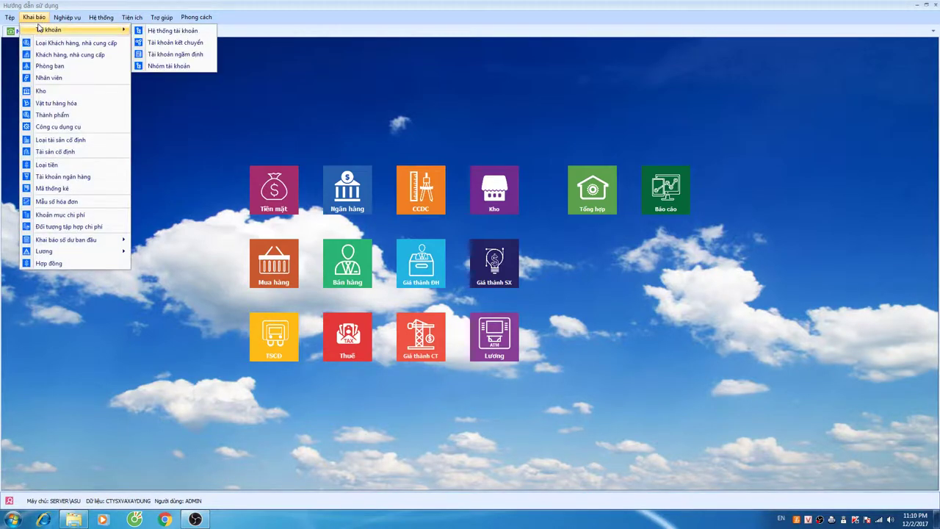
pyautogui.click(65, 55)
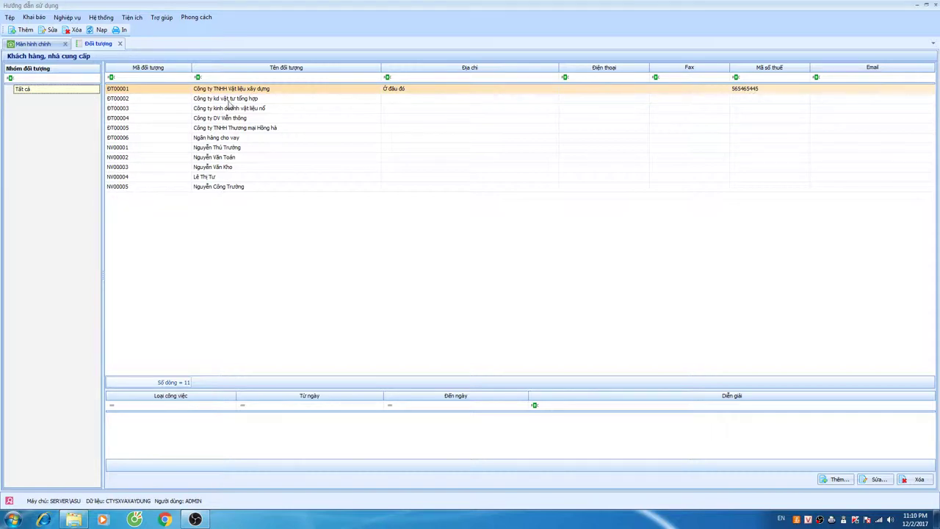
pyautogui.rightClick(194, 210)
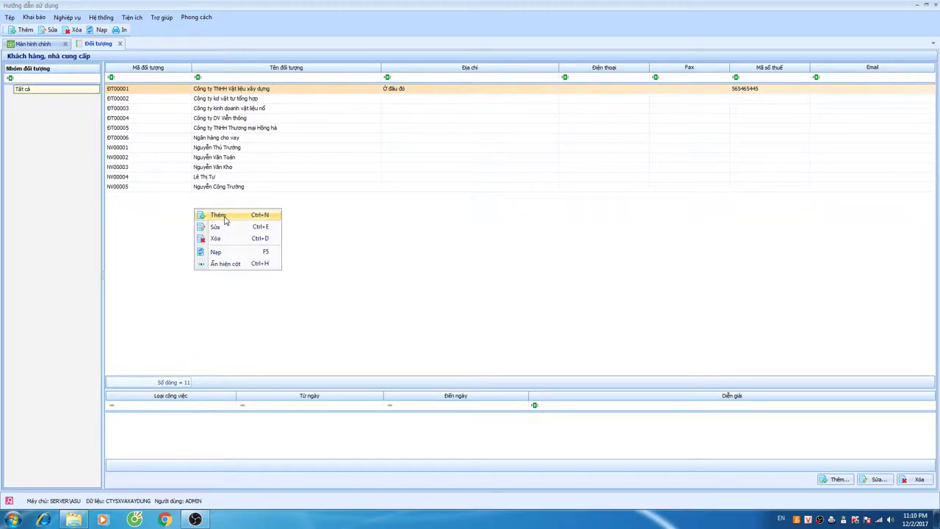
pyautogui.click(153, 199)
pyautogui.click(207, 177)
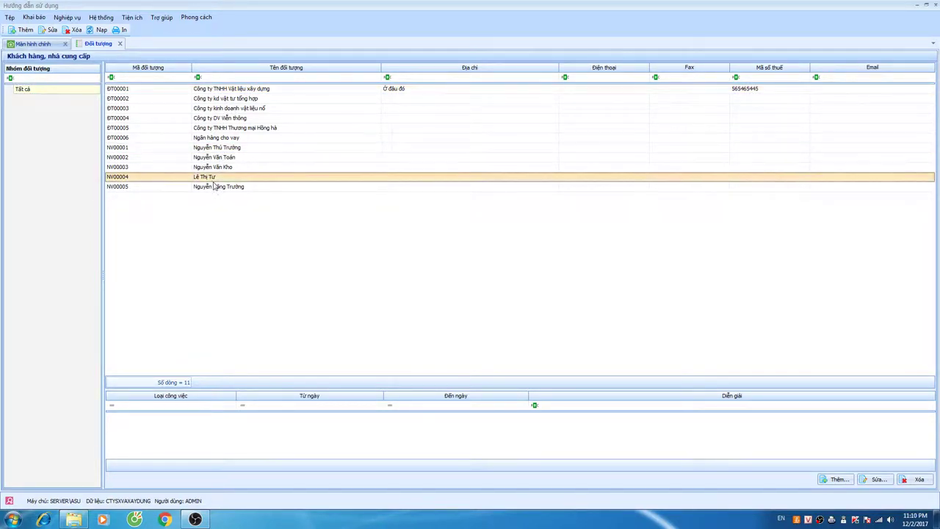
pyautogui.rightClick(188, 213)
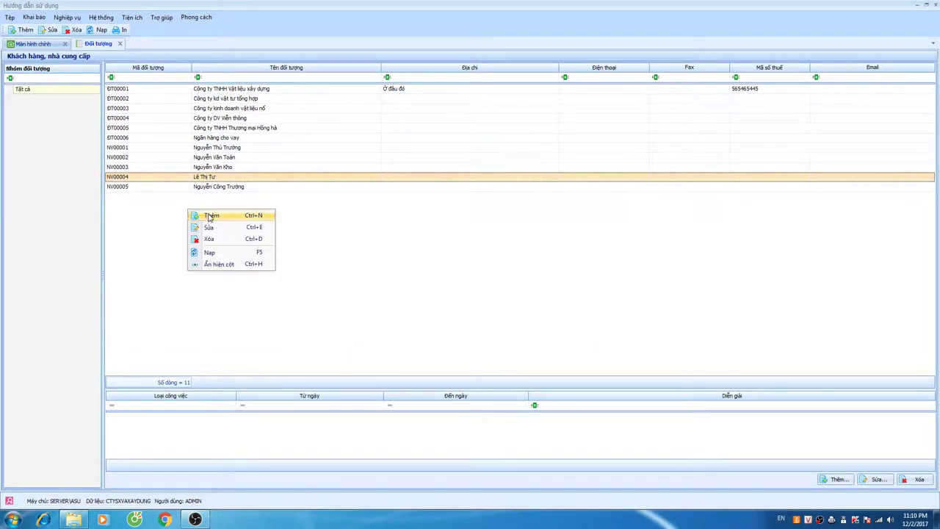
pyautogui.click(330, 219)
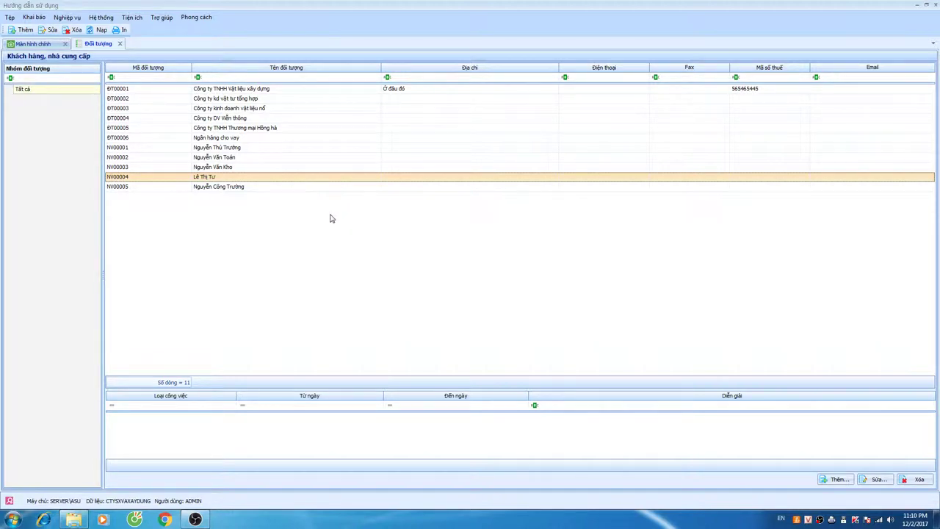
# - Open a new customer/supplier form to view the available Loại đối tượng choices, and close it without saving
pyautogui.press('Insert')
pyautogui.moveTo(454, 150); pyautogui.dragTo(390, 125)
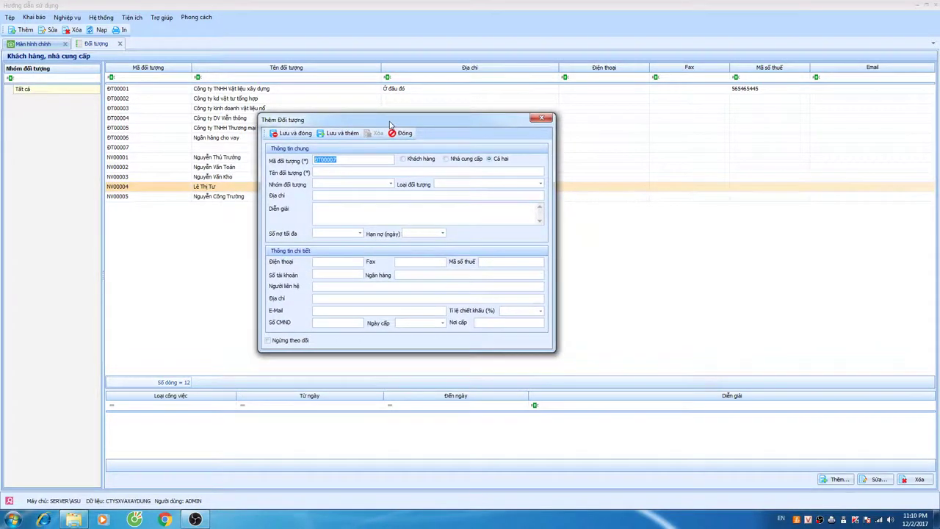
pyautogui.click(540, 185)
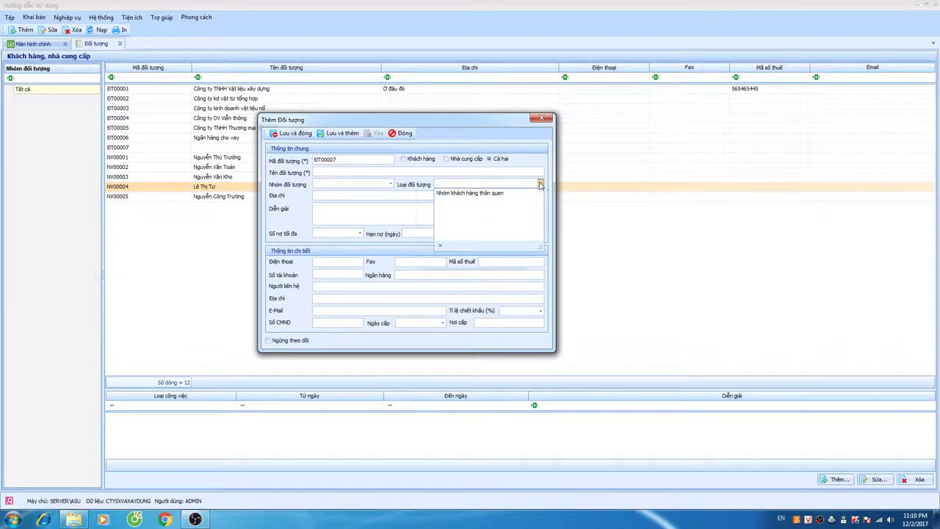
pyautogui.click(420, 189)
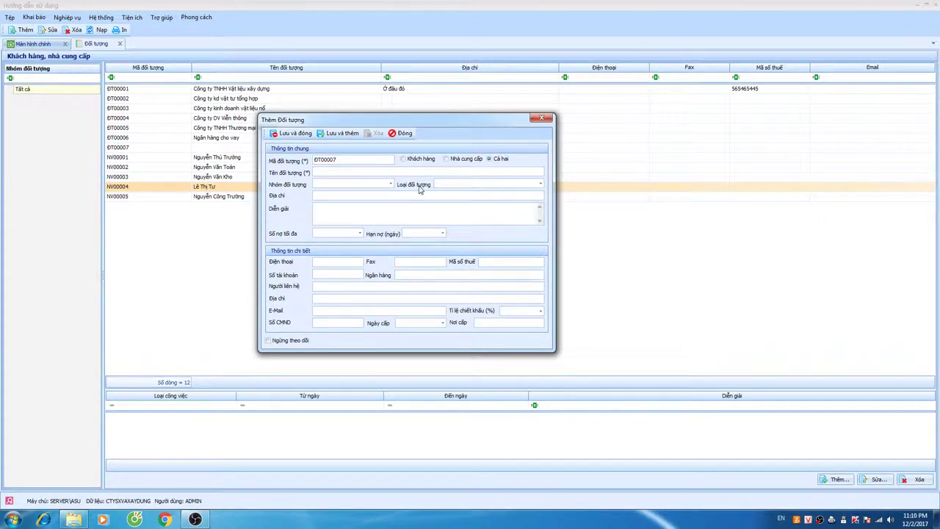
pyautogui.click(402, 133)
pyautogui.click(481, 294)
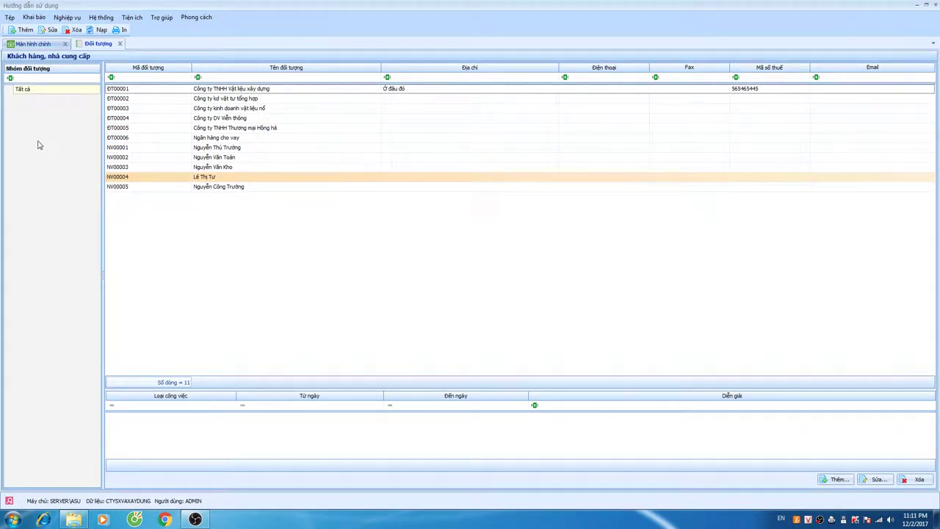
# - Add an object group named "Hà nội" under Tất cả, leaving its parent type blank, and save it
pyautogui.click(22, 91)
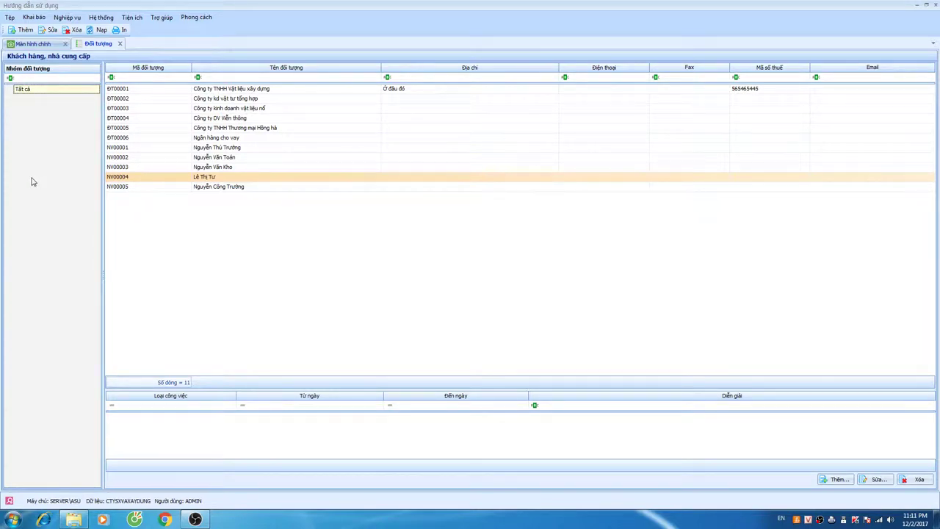
pyautogui.rightClick(19, 125)
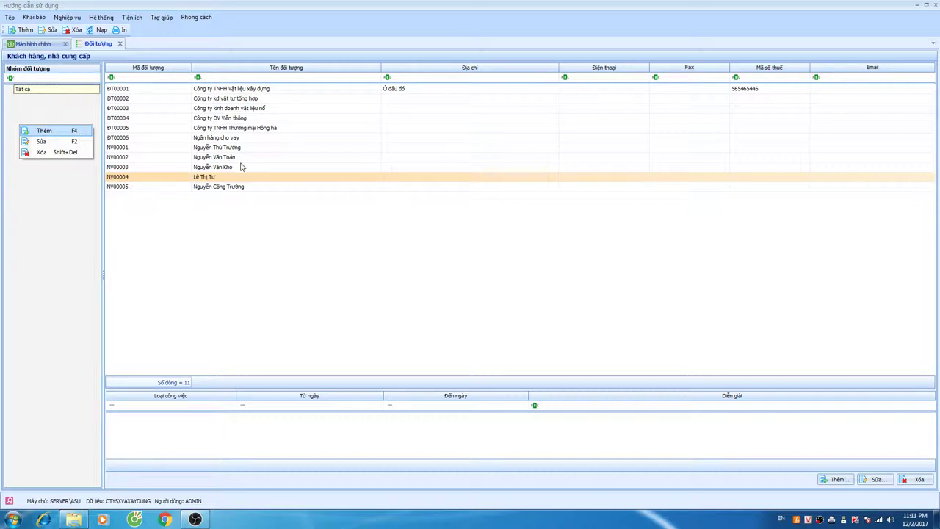
pyautogui.click(56, 132)
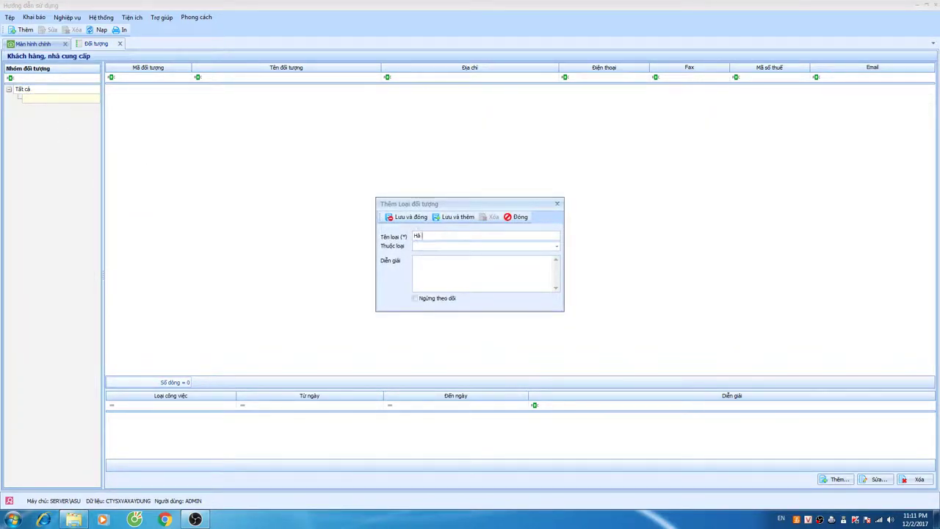
pyautogui.click(423, 246)
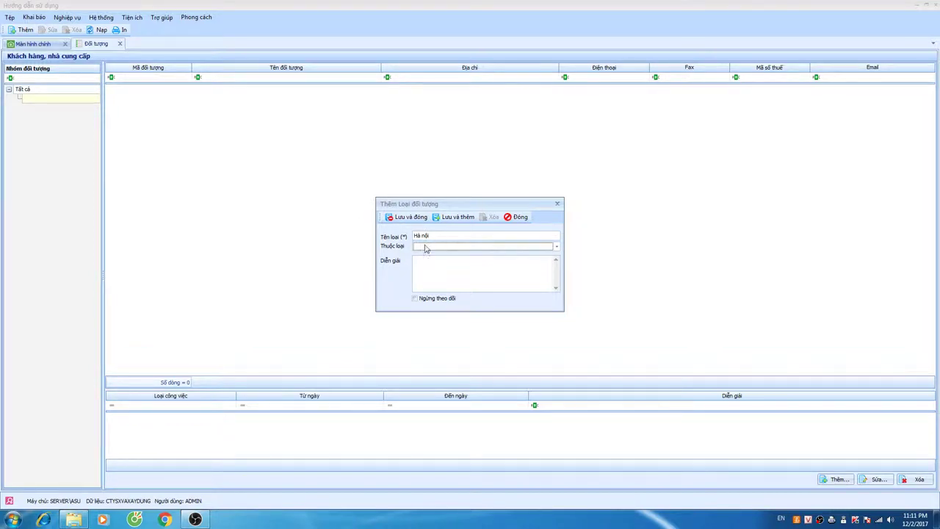
pyautogui.click(419, 225)
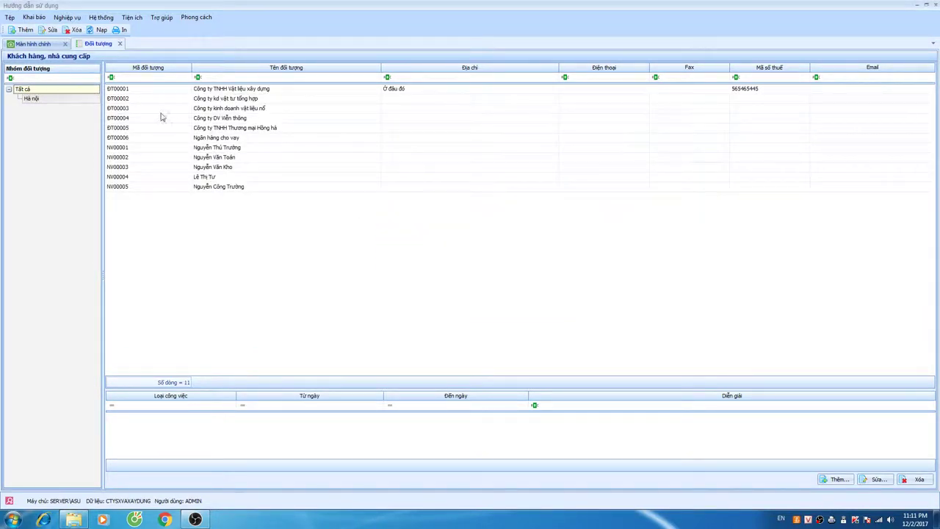
# - Assign the four companies ĐT00001 to ĐT00004 to the Hà nội group and show that group's list
pyautogui.click(33, 91)
pyautogui.click(233, 92)
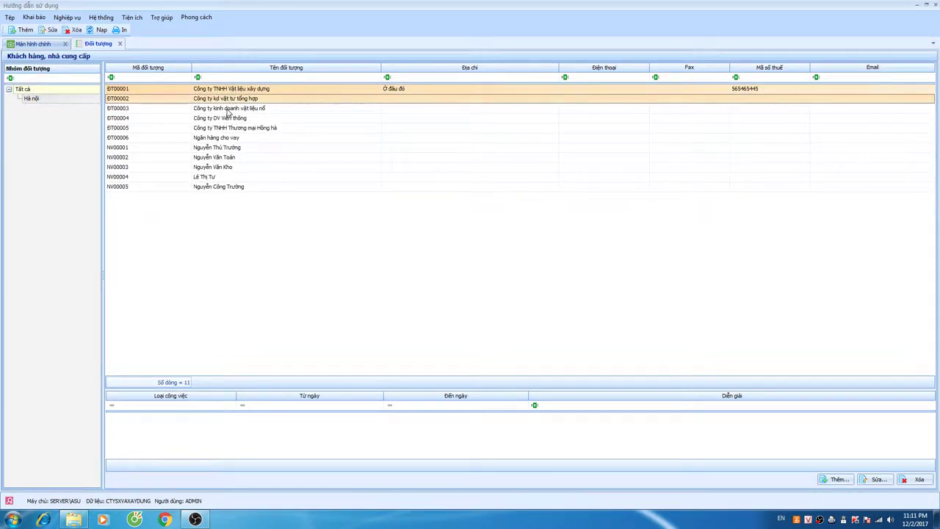
pyautogui.keyDown('shift'); pyautogui.click(228, 110); pyautogui.keyUp('shift')
pyautogui.keyDown('shift'); pyautogui.click(223, 119); pyautogui.keyUp('shift')
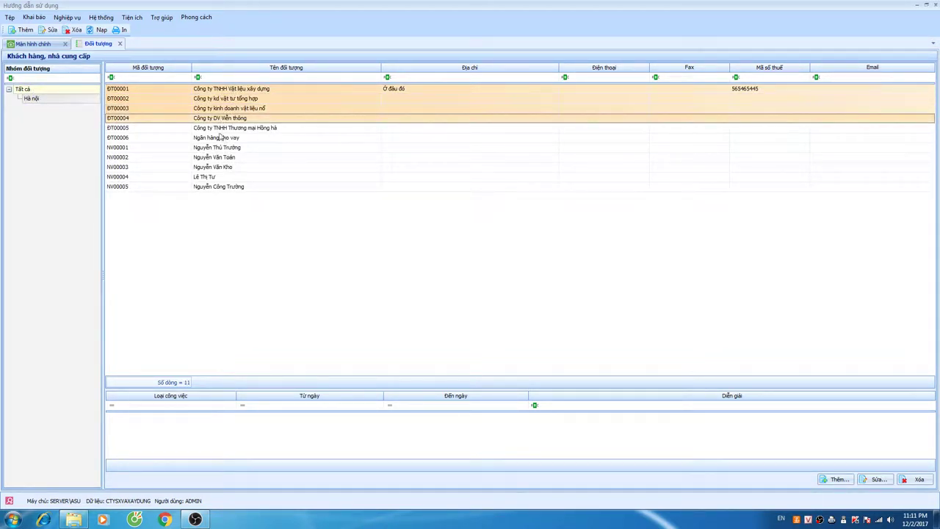
pyautogui.click(37, 101)
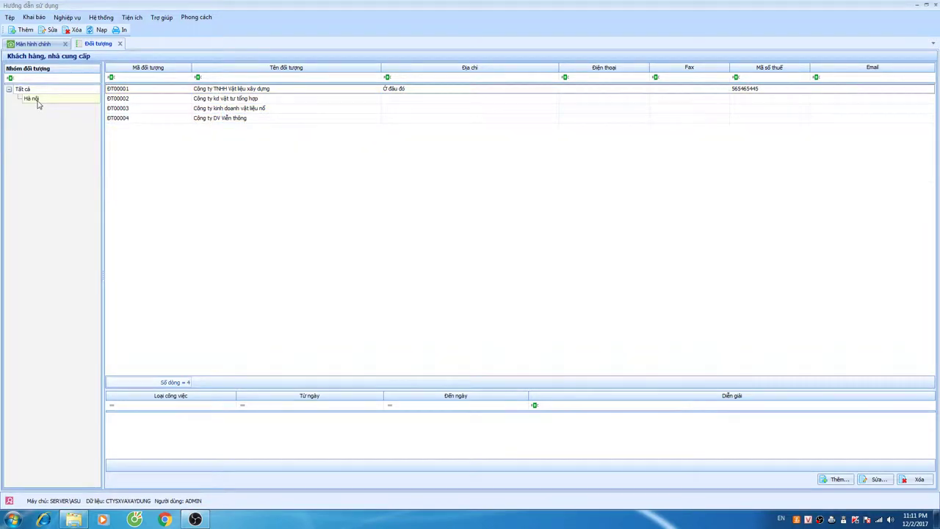
# - Open a new object form from within the Hà nội group to check its group field, and close it without saving
pyautogui.rightClick(150, 136)
pyautogui.press('Escape')
pyautogui.rightClick(177, 150)
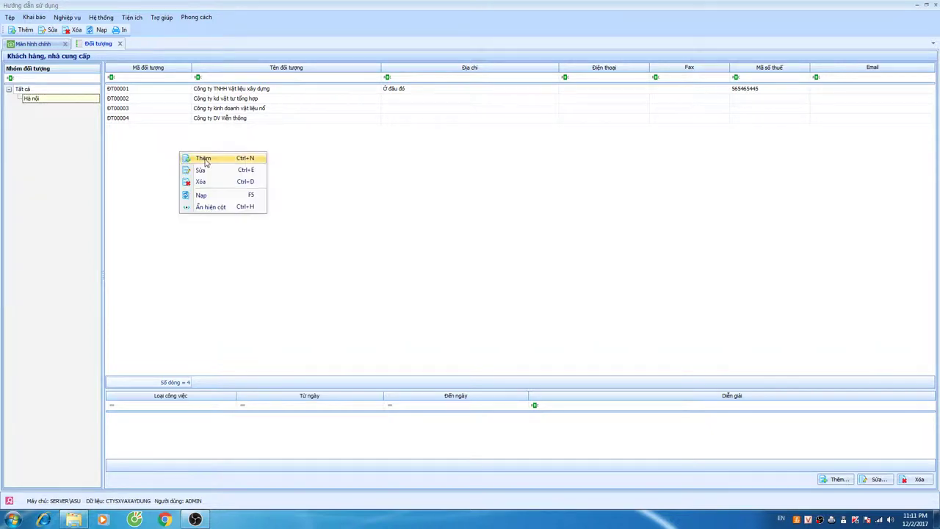
pyautogui.click(203, 156)
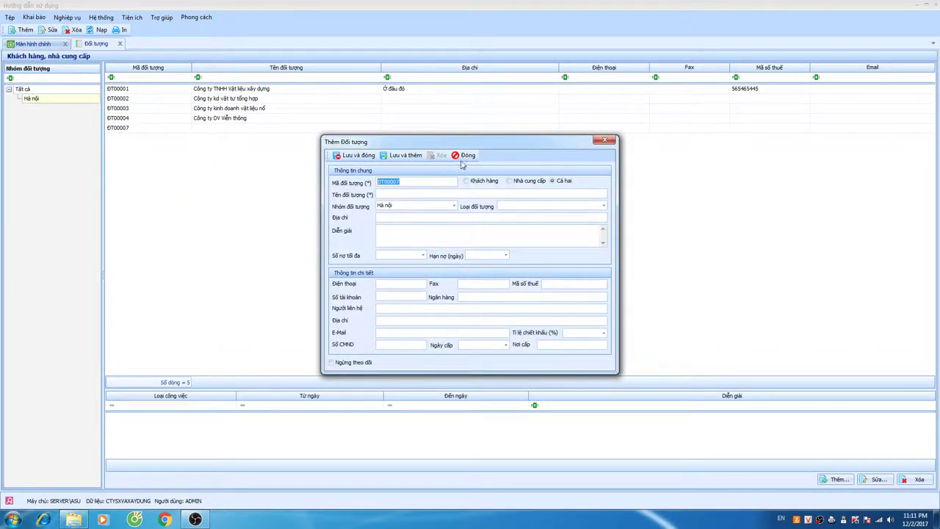
pyautogui.click(464, 156)
pyautogui.click(492, 295)
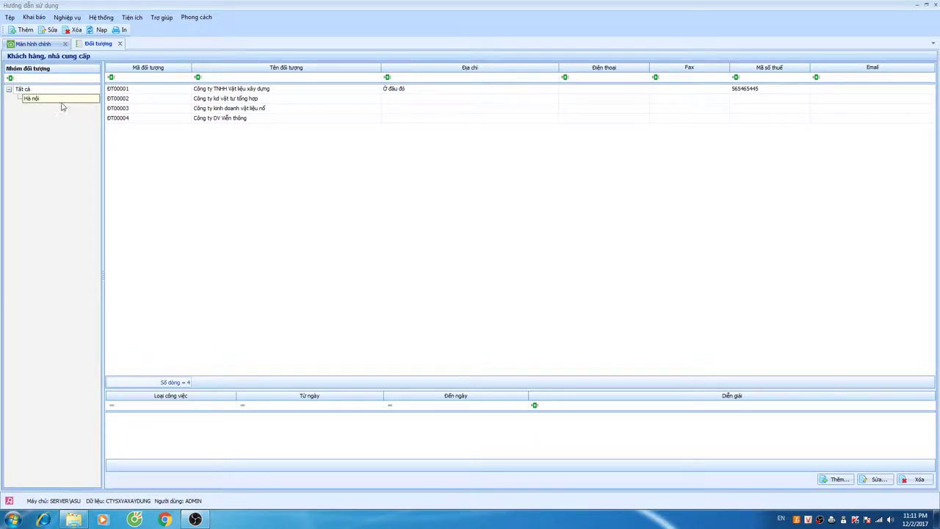
# - Start a new object under Tất cả, name it "Công ty", and go through its code, address, description and maximum debt fields
pyautogui.click(35, 90)
pyautogui.rightClick(159, 214)
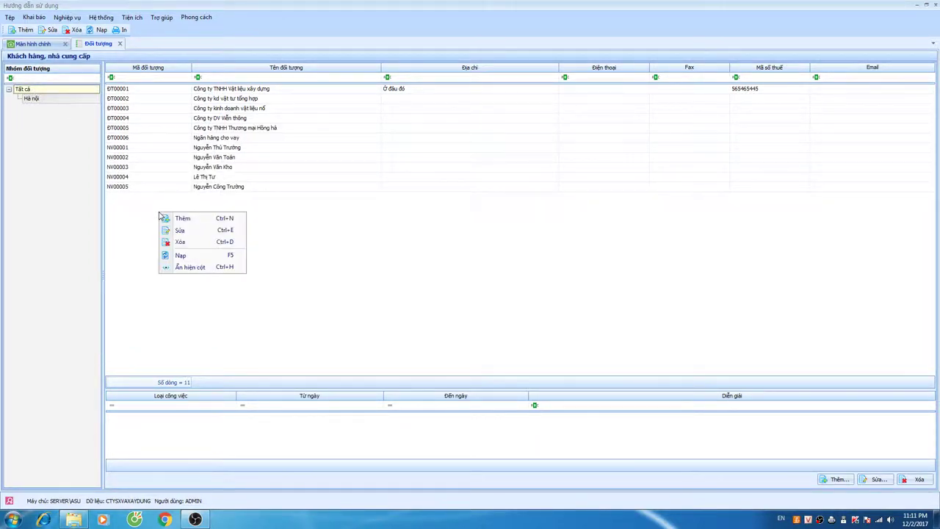
pyautogui.click(185, 219)
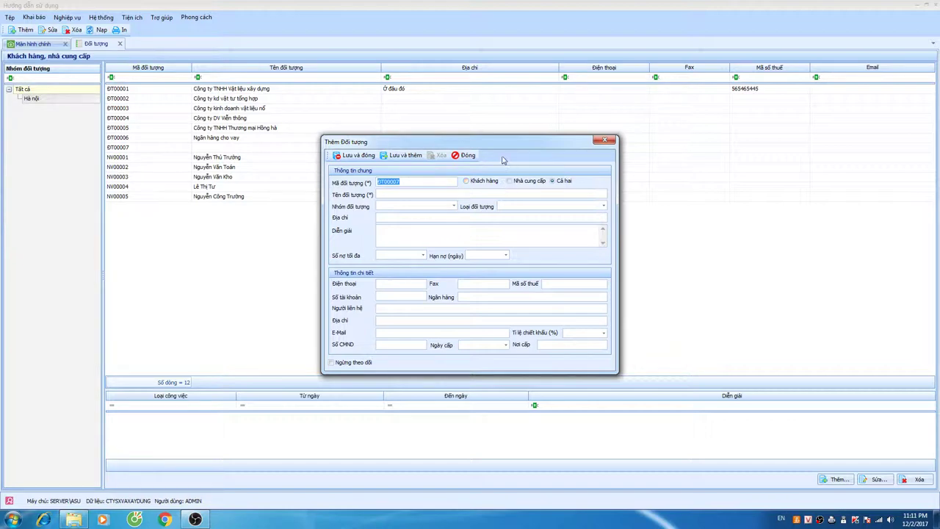
pyautogui.moveTo(501, 141); pyautogui.dragTo(450, 131)
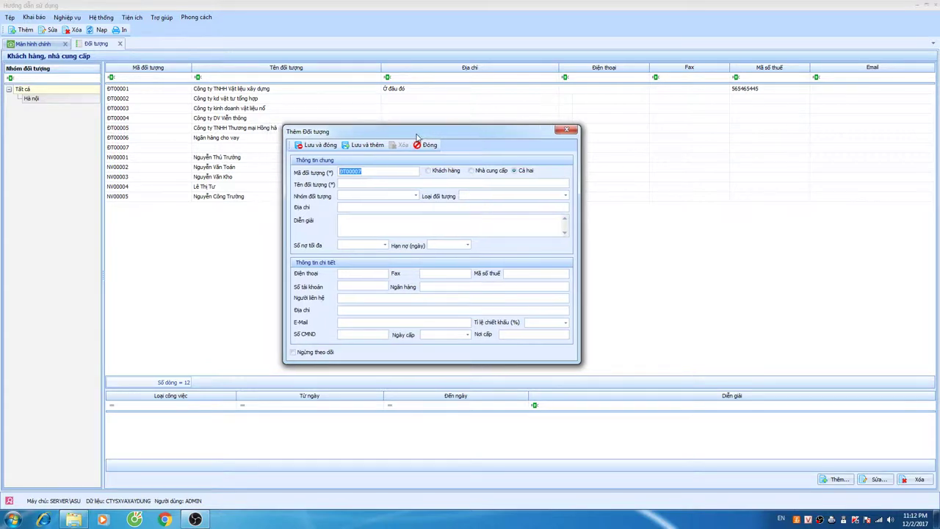
pyautogui.moveTo(400, 134); pyautogui.dragTo(433, 131)
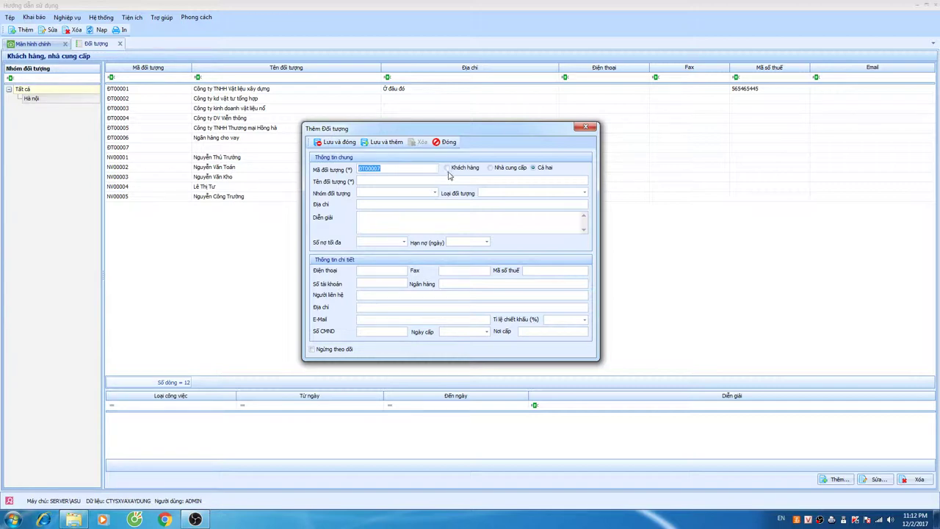
pyautogui.click(383, 181)
pyautogui.moveTo(395, 168); pyautogui.dragTo(354, 170)
pyautogui.click(374, 204)
pyautogui.click(367, 215)
pyautogui.click(376, 241)
pyautogui.moveTo(446, 130)
pyautogui.mouseDown()
pyautogui.moveTo(473, 125)
pyautogui.moveTo(435, 122)
pyautogui.moveTo(458, 121)
pyautogui.mouseUp()
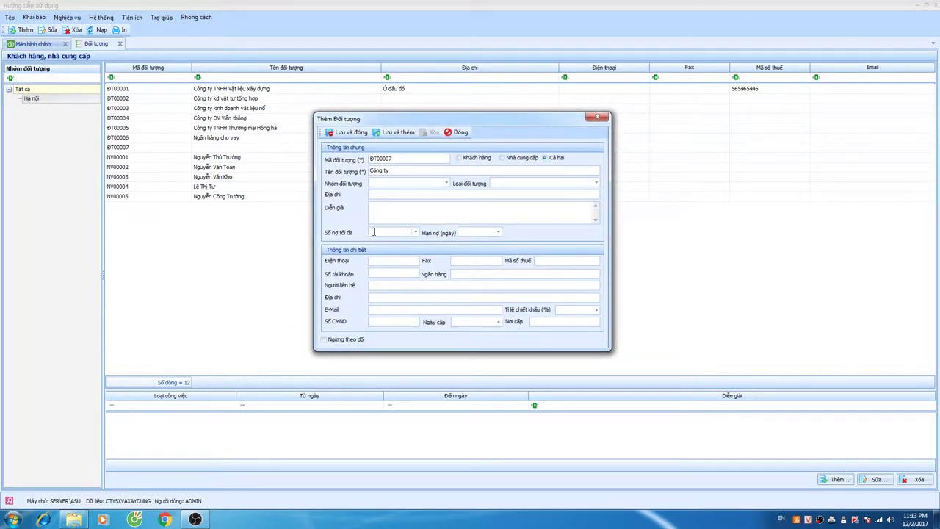
# - Go through the debt term, tax code and discount rate fields of the new object, and discard the form
pyautogui.click(472, 231)
pyautogui.click(553, 260)
pyautogui.click(596, 310)
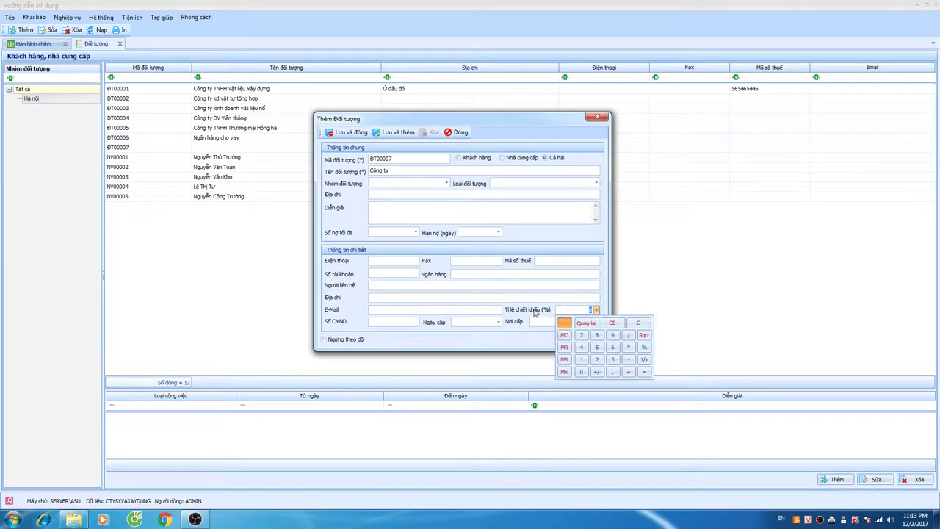
pyautogui.click(556, 314)
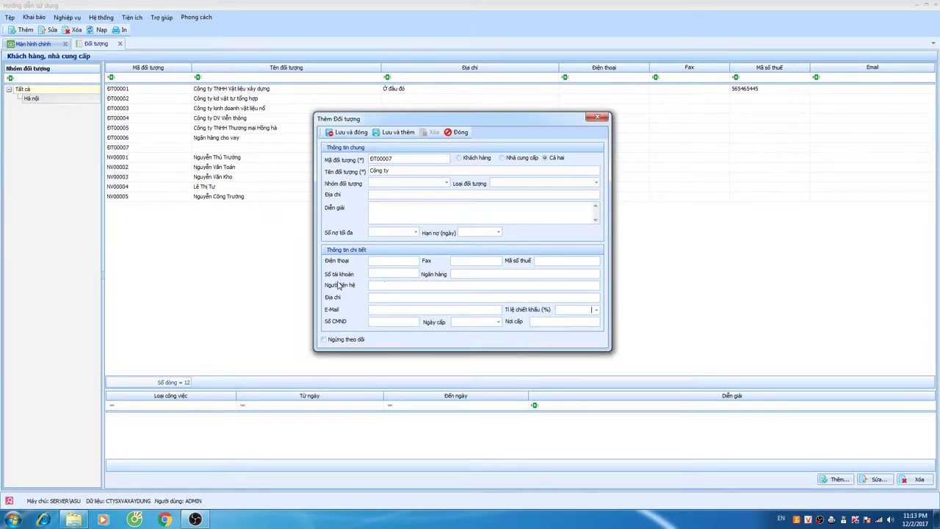
pyautogui.click(461, 133)
pyautogui.click(481, 293)
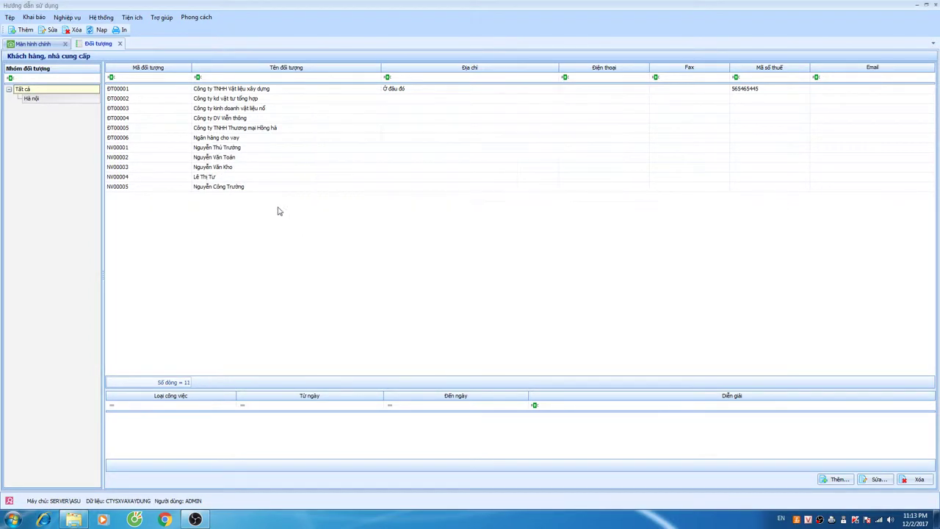
# - Start a Gọi điện diary entry for Công ty kinh doanh vật liệu nổ with start and end dates of 02/01/2018
pyautogui.click(224, 129)
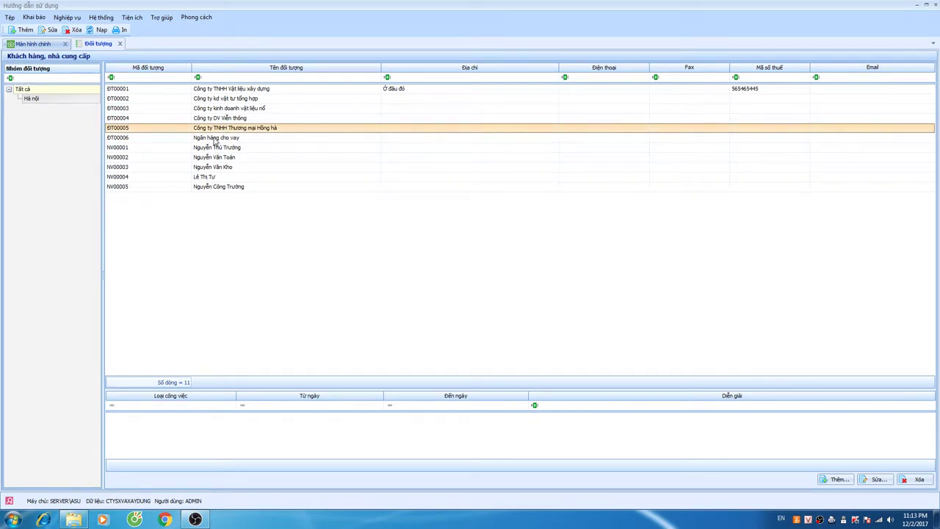
pyautogui.click(224, 101)
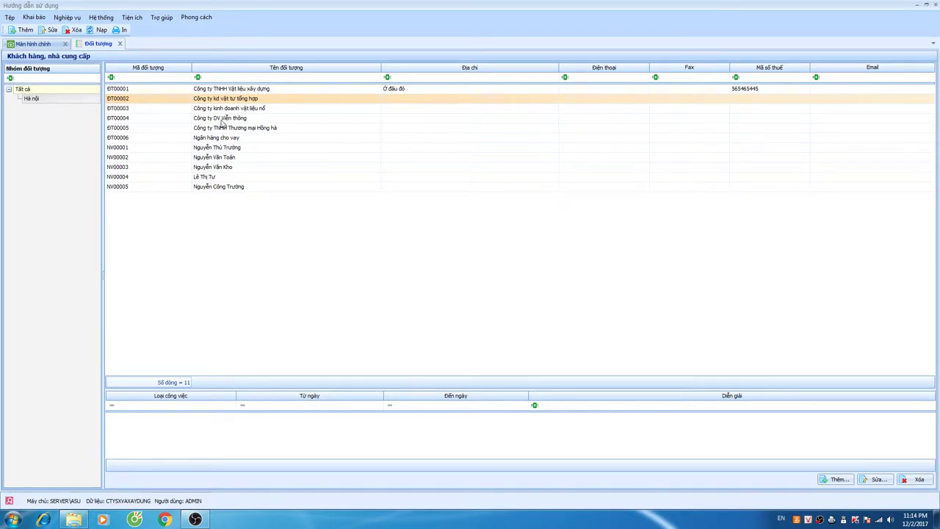
pyautogui.click(224, 110)
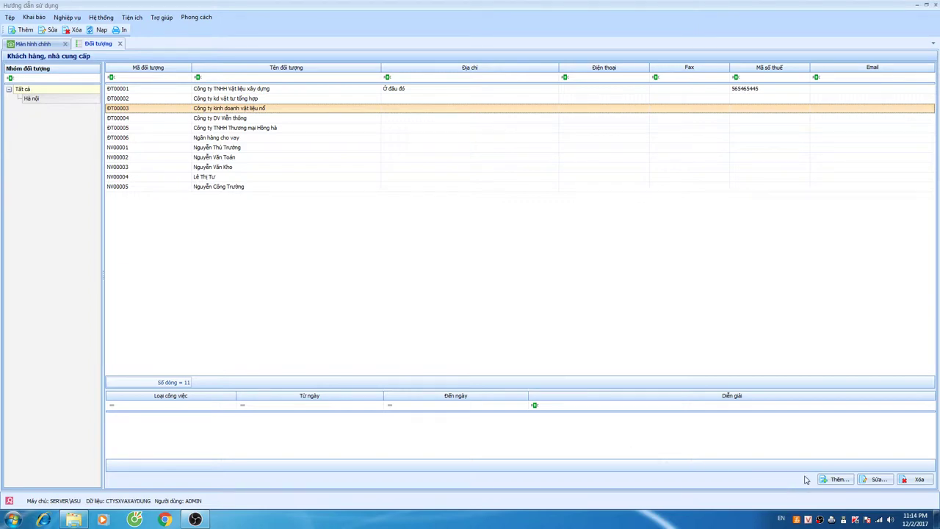
pyautogui.click(836, 479)
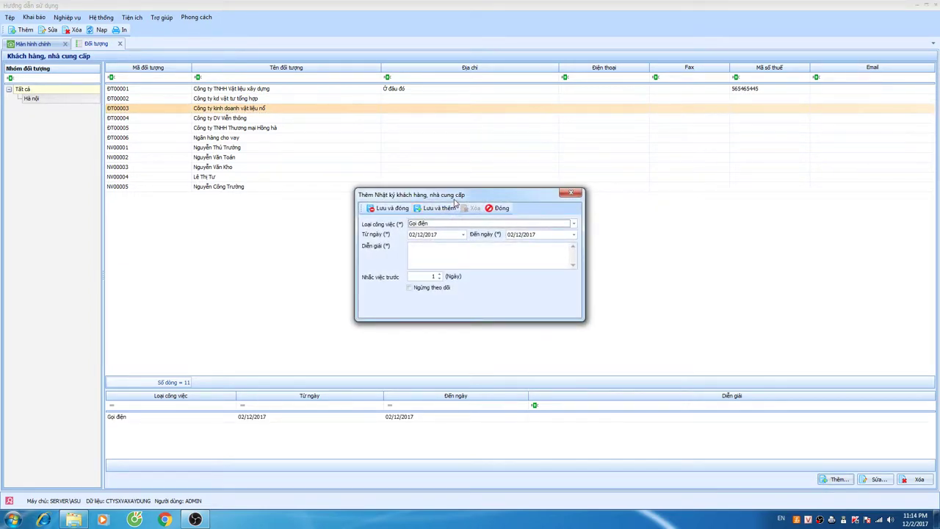
pyautogui.moveTo(456, 201); pyautogui.dragTo(424, 218)
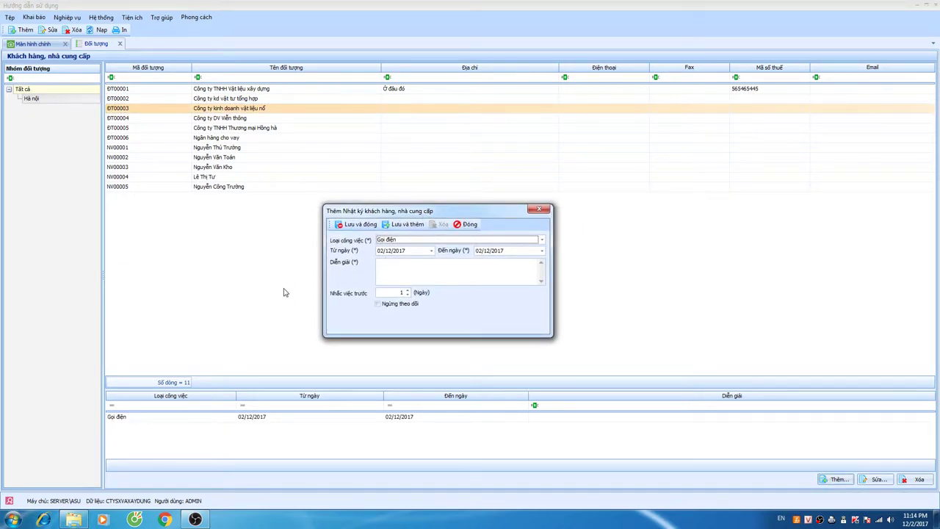
pyautogui.click(379, 250)
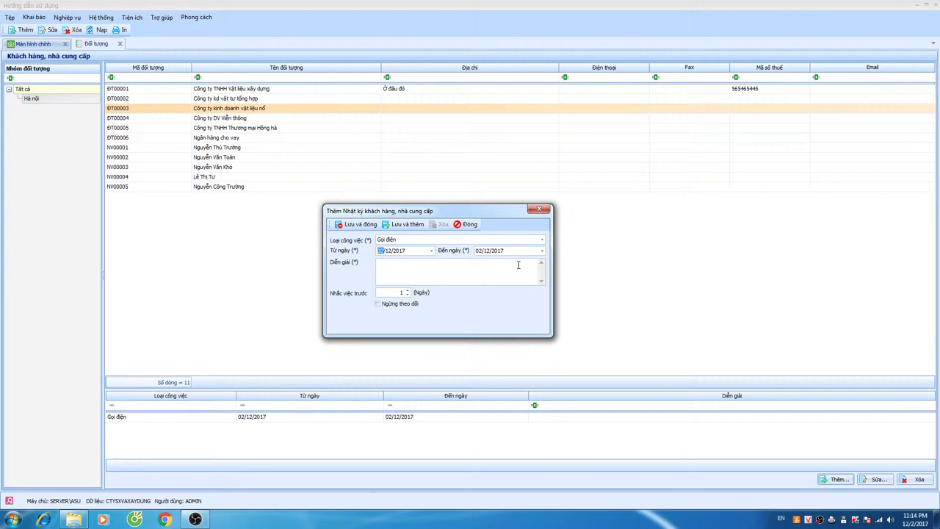
pyautogui.press('Right')
pyautogui.write('01')
pyautogui.press('Tab')
pyautogui.write('02/01/2018')
pyautogui.press('Tab')
# - Describe the diary entry as "Hẹn gặp lãnh đạo để đòi nợ"
pyautogui.write('Henj ')
pyautogui.write('gặp la')
pyautogui.write('nh đạo đe')
pyautogui.write('đ')
pyautogui.write('òi ')
pyautogui.write('nơj')
# - Set the diary entry's advance reminder to 1 day, and close the entry without saving
pyautogui.click(406, 292)
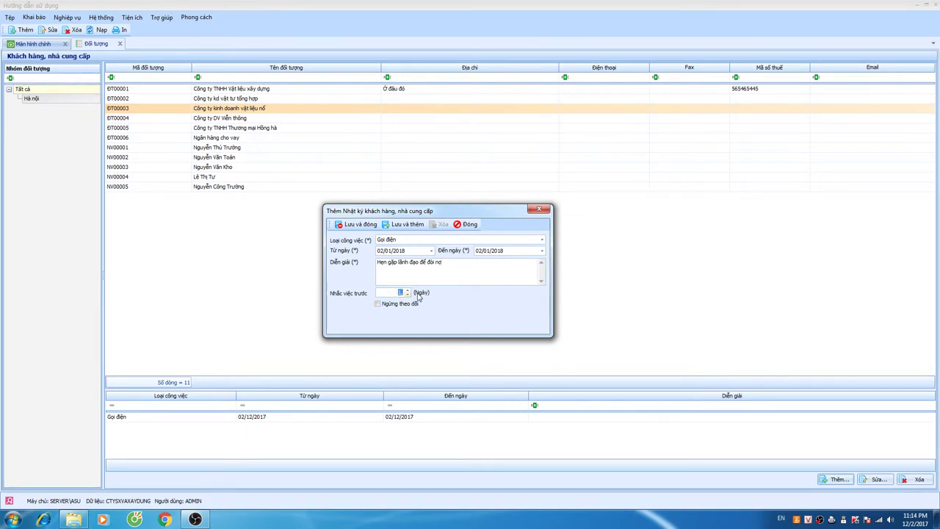
pyautogui.click(408, 296)
pyautogui.press('Tab')
pyautogui.click(409, 291)
pyautogui.press('Tab')
pyautogui.click(467, 224)
pyautogui.click(482, 292)
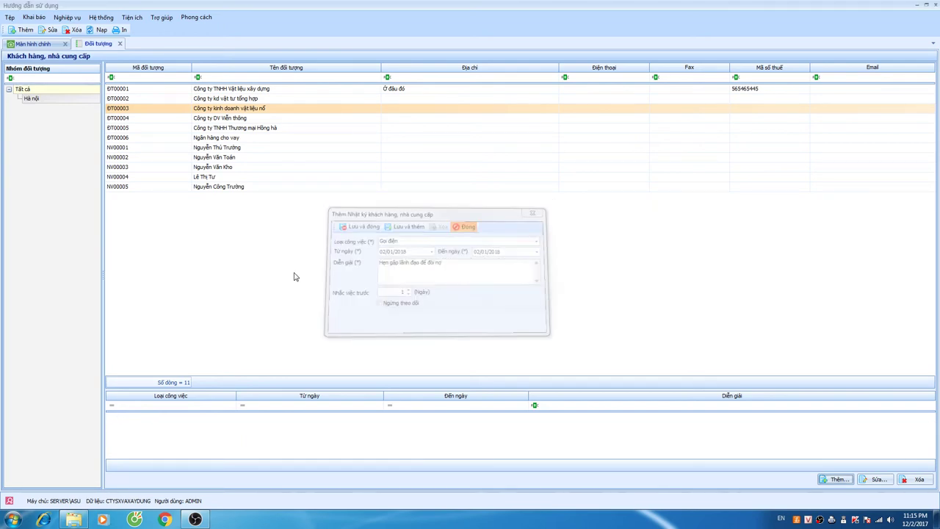